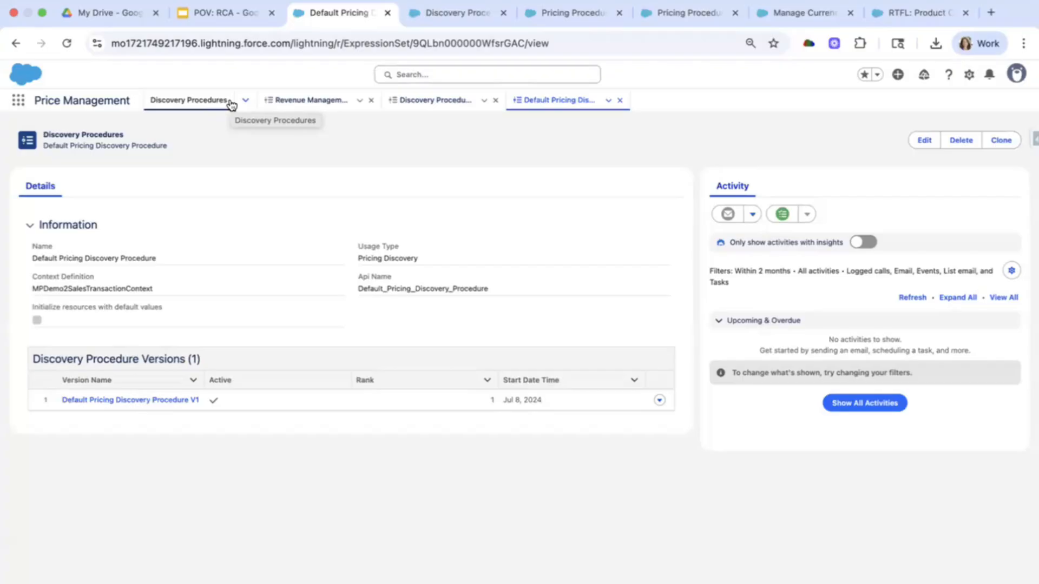
# Step: Open the list of all expression set templates and widen its Name column so the full template names fit
pyautogui.click(243, 101)
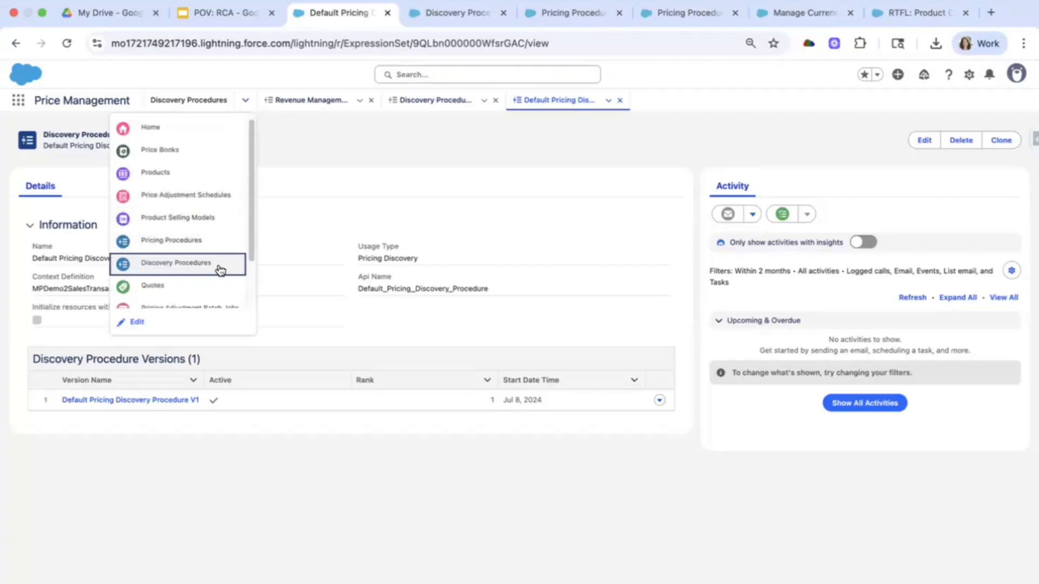
pyautogui.scroll(-1, 219, 262)
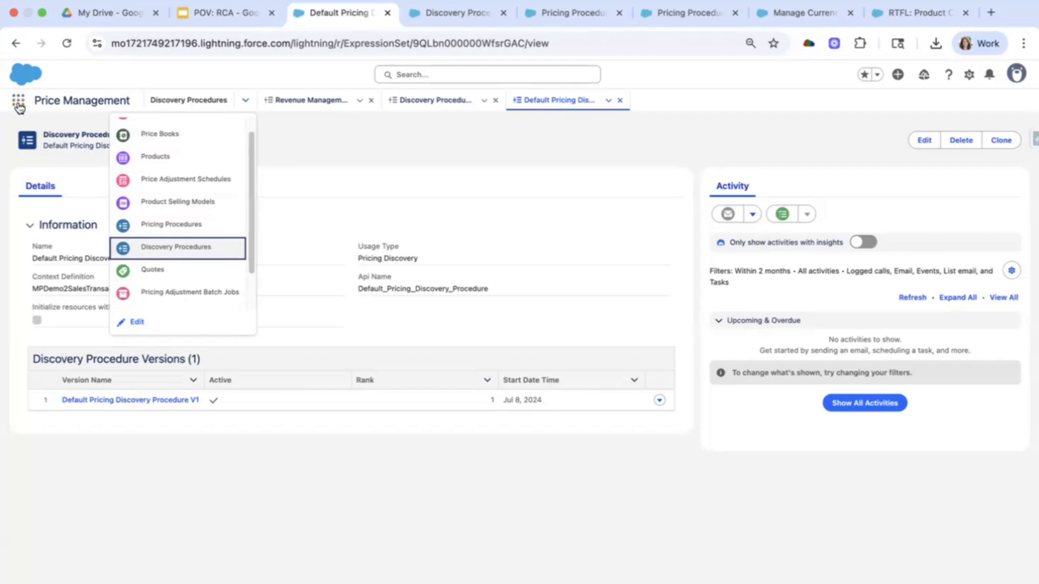
pyautogui.scroll(1, 178, 159)
pyautogui.scroll(-3, 181, 217)
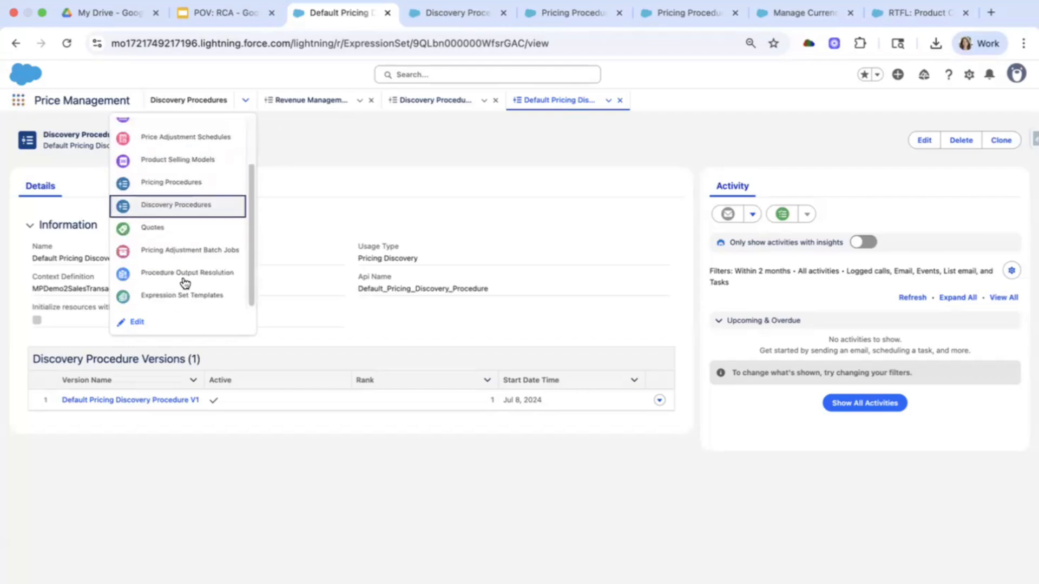
pyautogui.click(205, 297)
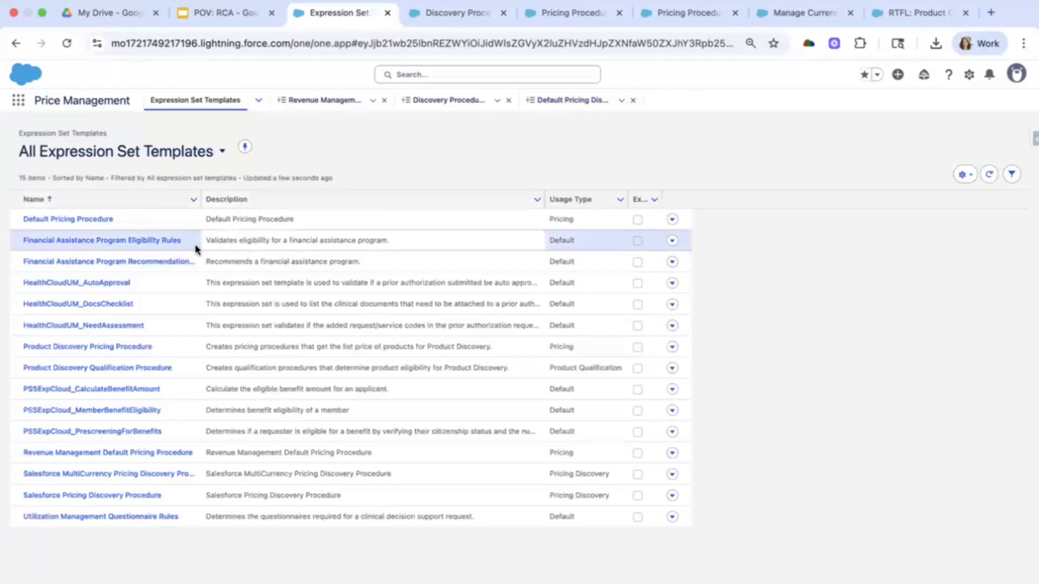
pyautogui.moveTo(199, 199); pyautogui.dragTo(248, 199)
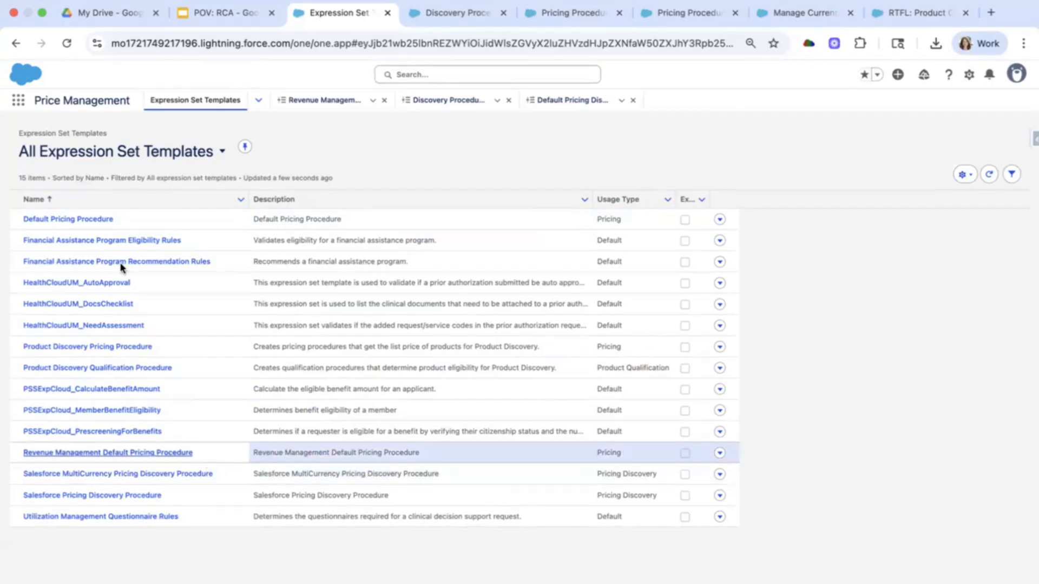
# Step: Open the Revenue Management Default Pricing Procedure template and expand the input variables of its Pricing Setting element
pyautogui.click(124, 453)
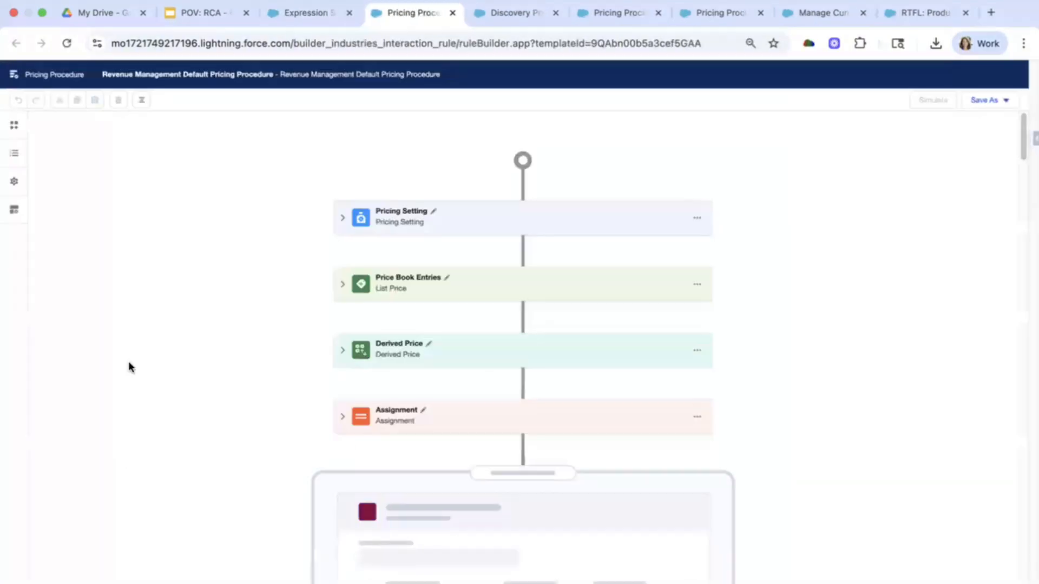
pyautogui.click(342, 219)
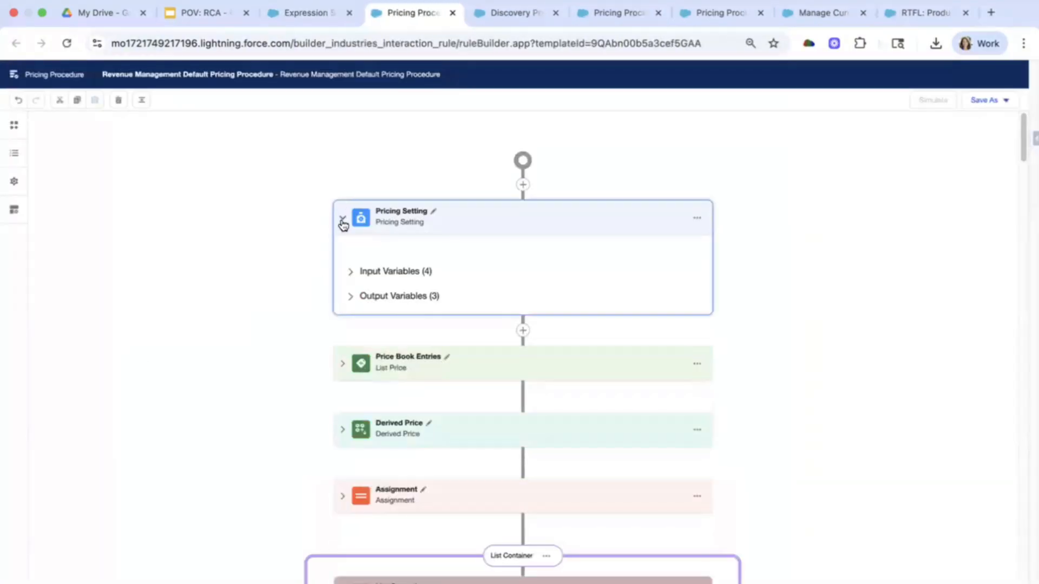
pyautogui.click(349, 272)
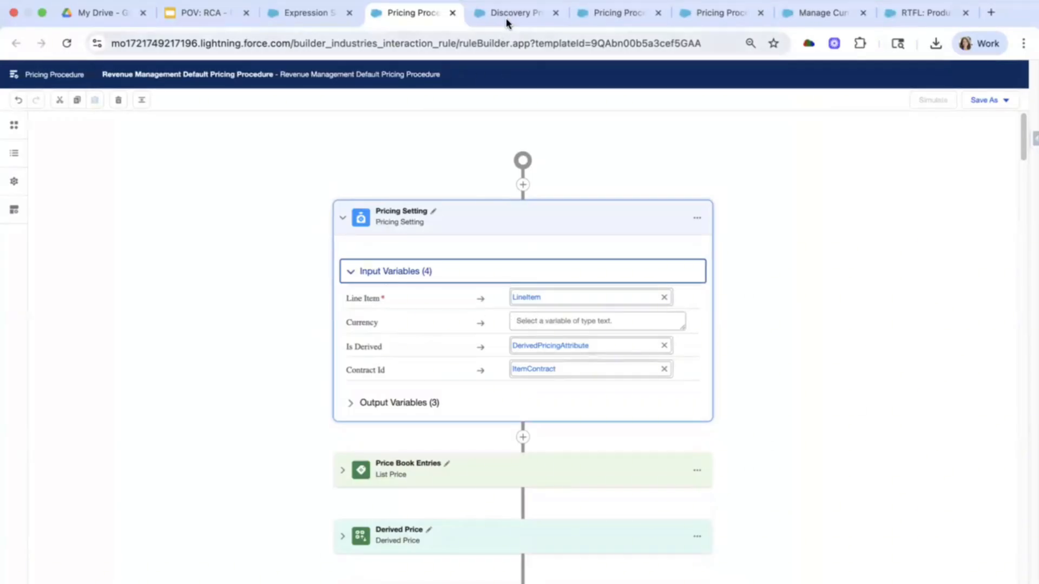
# Step: Examine the Currency input variable of Pricing Setting in the saved Revenue Management Default Pricing Procedure, and switch to the discovery procedure
pyautogui.click(612, 14)
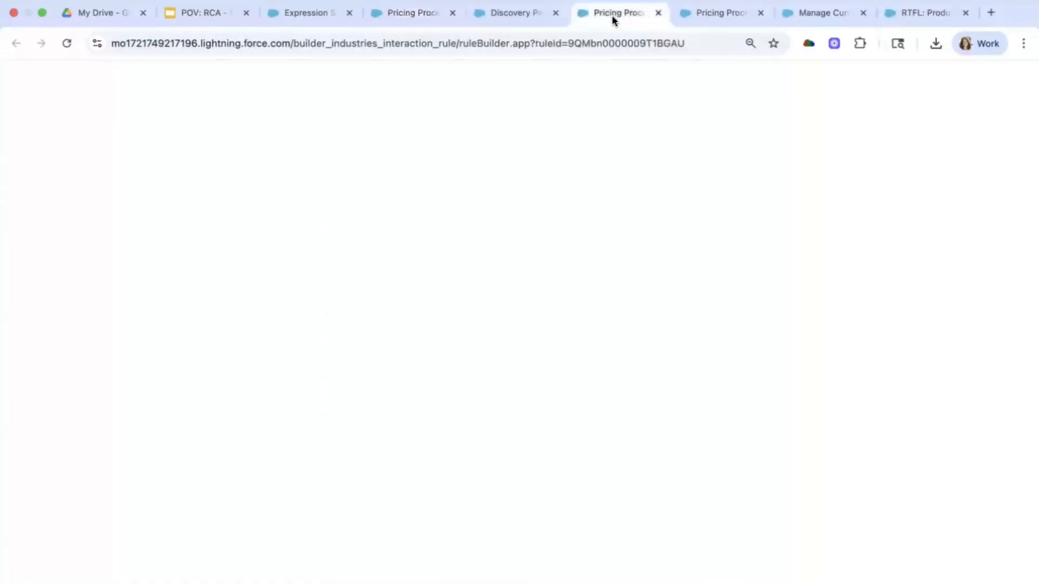
pyautogui.click(688, 13)
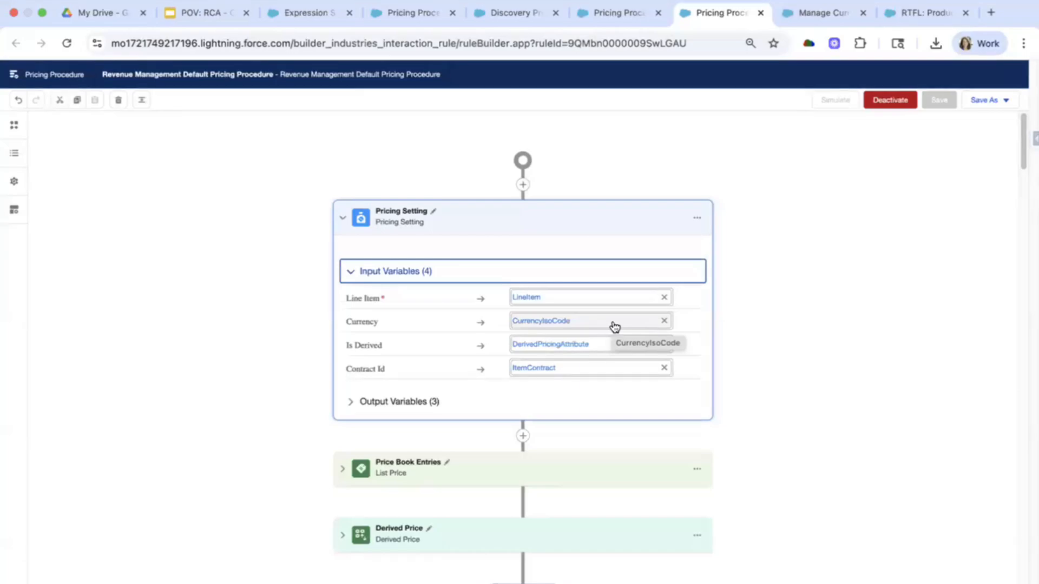
pyautogui.click(496, 15)
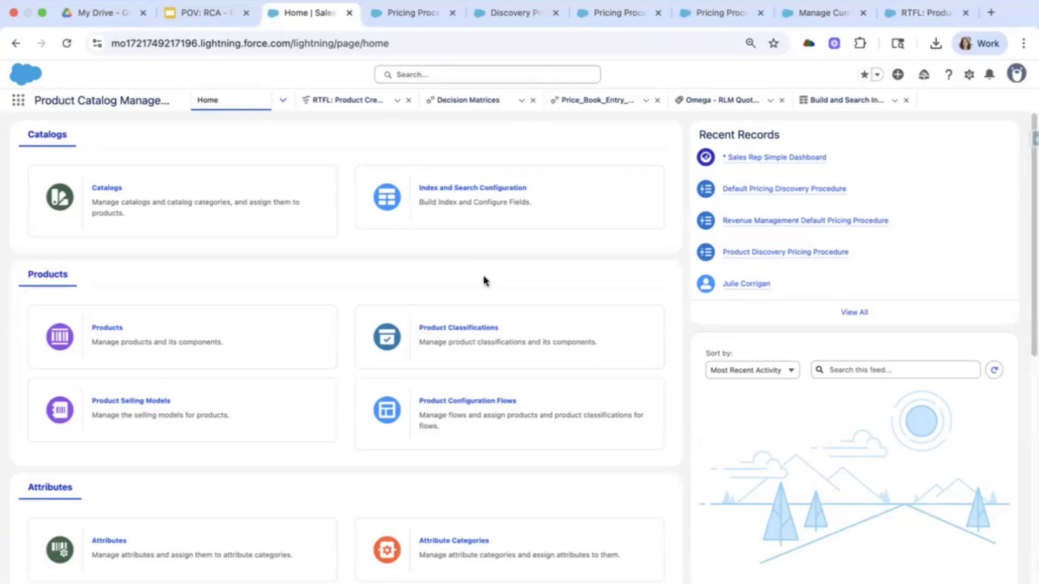
# Step: Start a new product named "Battery Charger - High Capacity", assign it to the Batteries family and mark it active
pyautogui.click(105, 332)
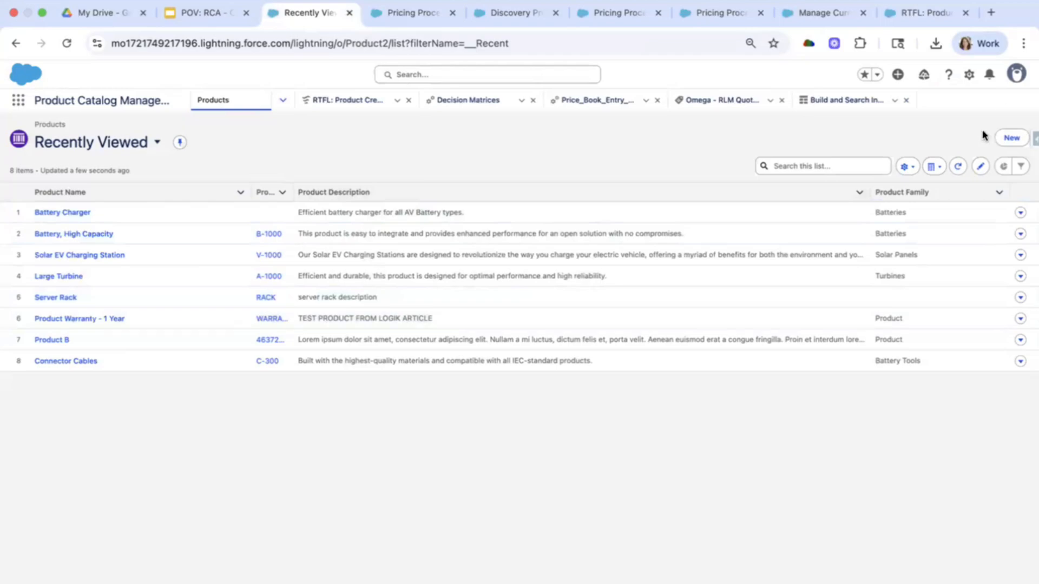
pyautogui.click(1011, 138)
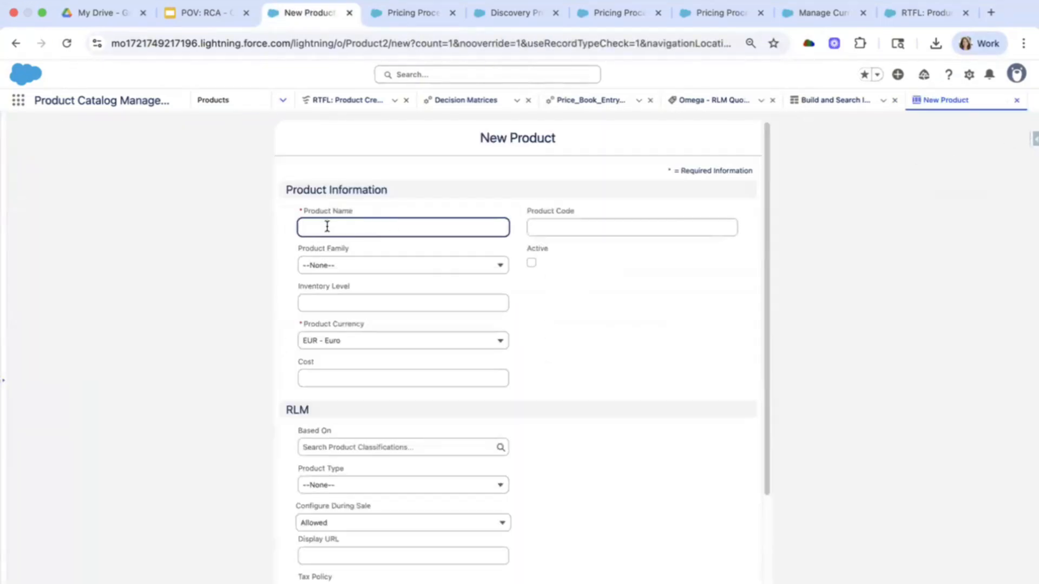
pyautogui.write('Fu')
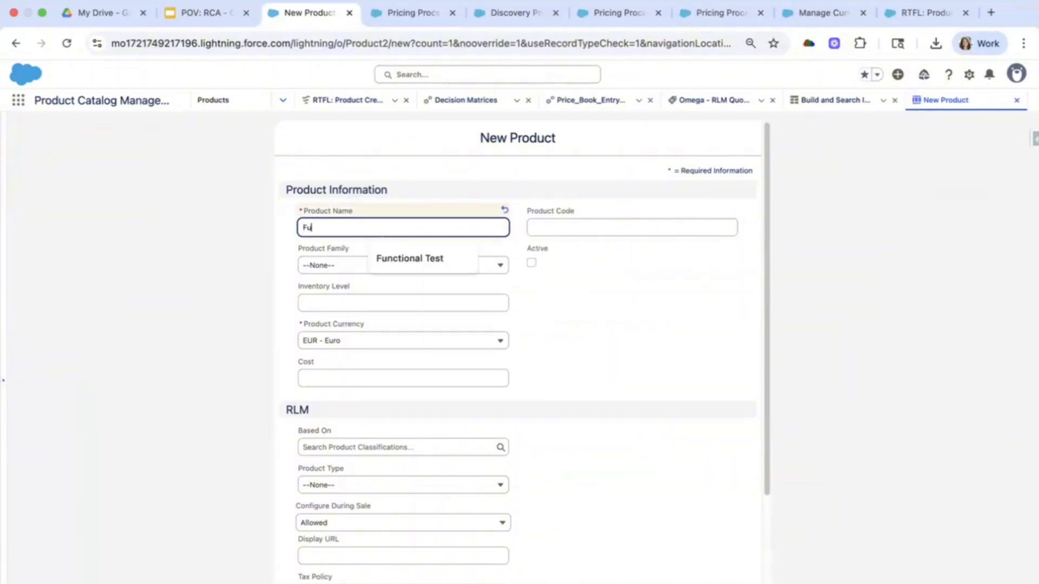
pyautogui.press('BackSpace')
pyautogui.press('BackSpace')
pyautogui.write('Battery Charger - High Capacity')
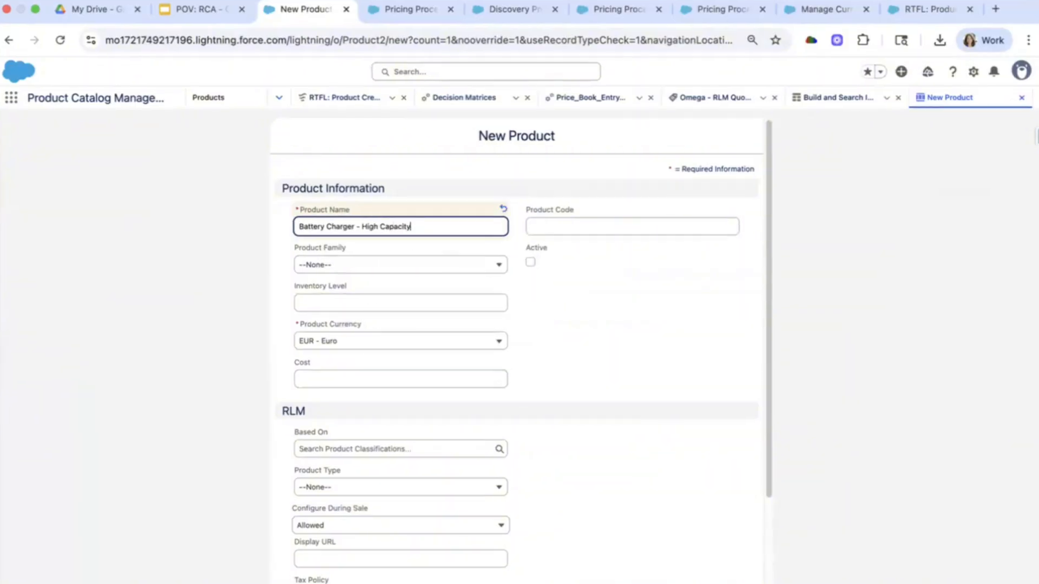
pyautogui.click(339, 265)
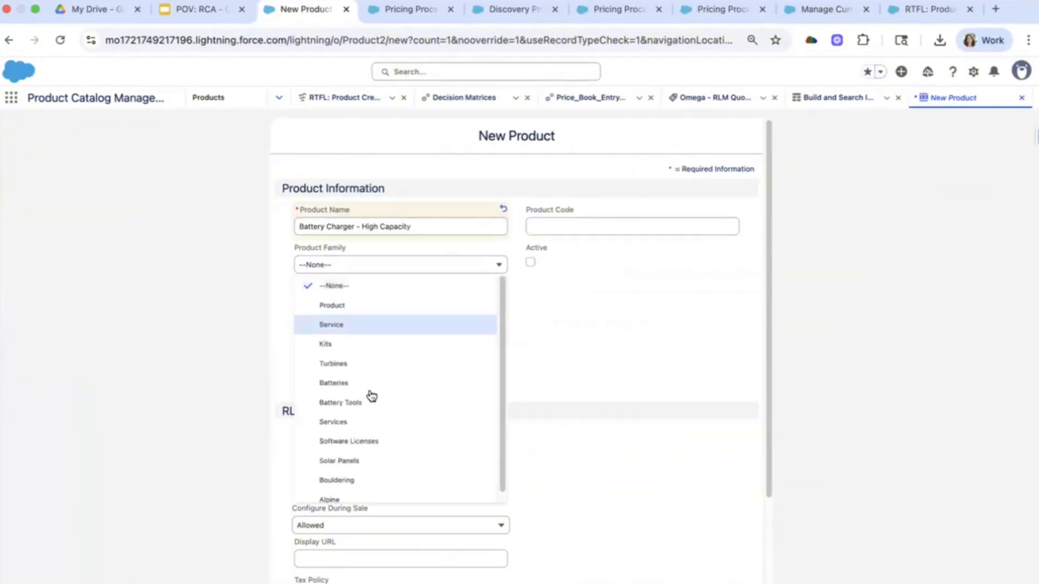
pyautogui.click(370, 381)
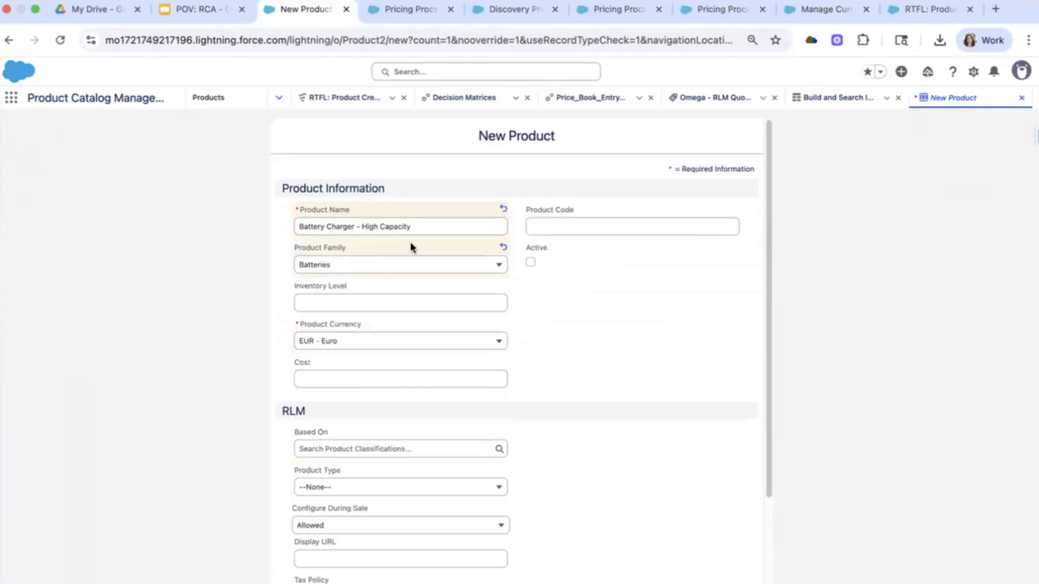
pyautogui.click(530, 262)
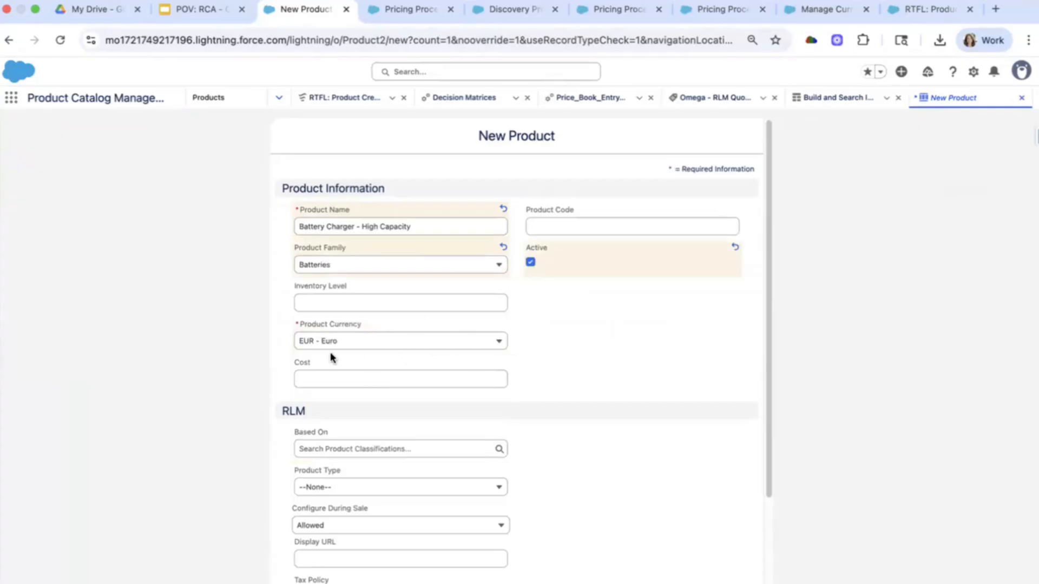
# Step: Keep EUR - Euro as the product currency, set the cost to 1000 and save the new product
pyautogui.click(355, 341)
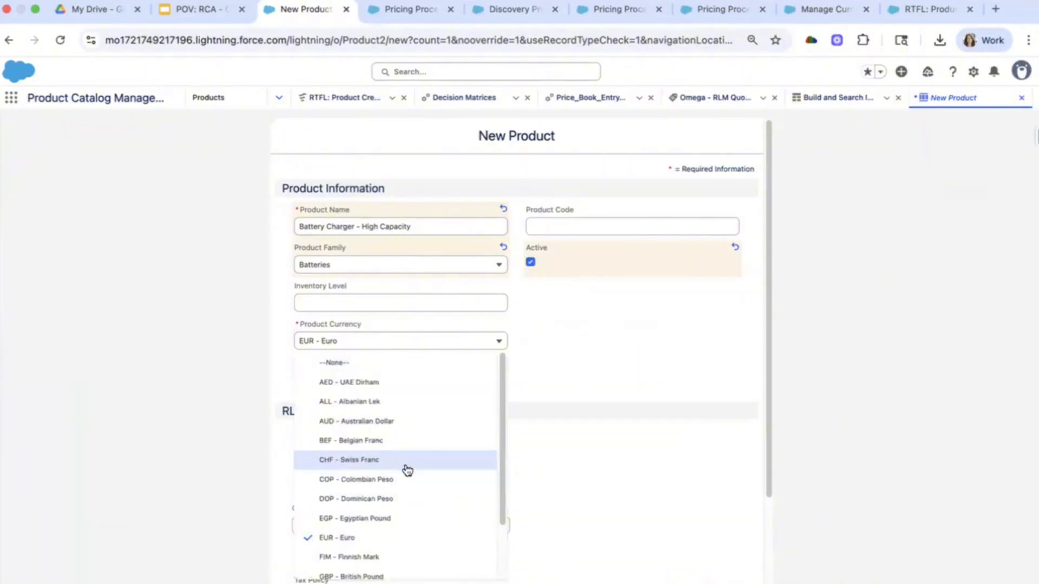
pyautogui.scroll(-3, 407, 470)
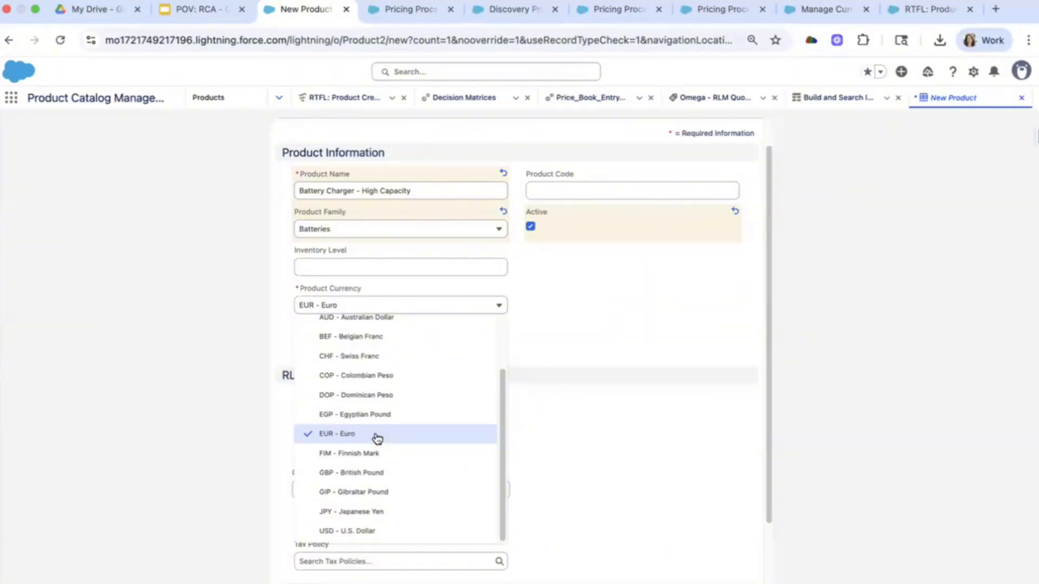
pyautogui.click(399, 327)
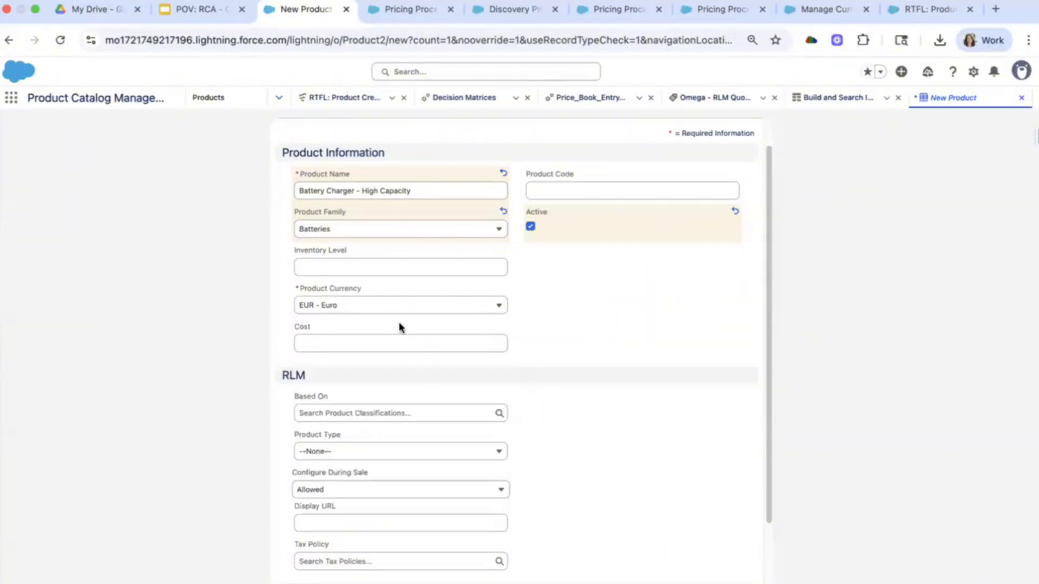
pyautogui.click(328, 342)
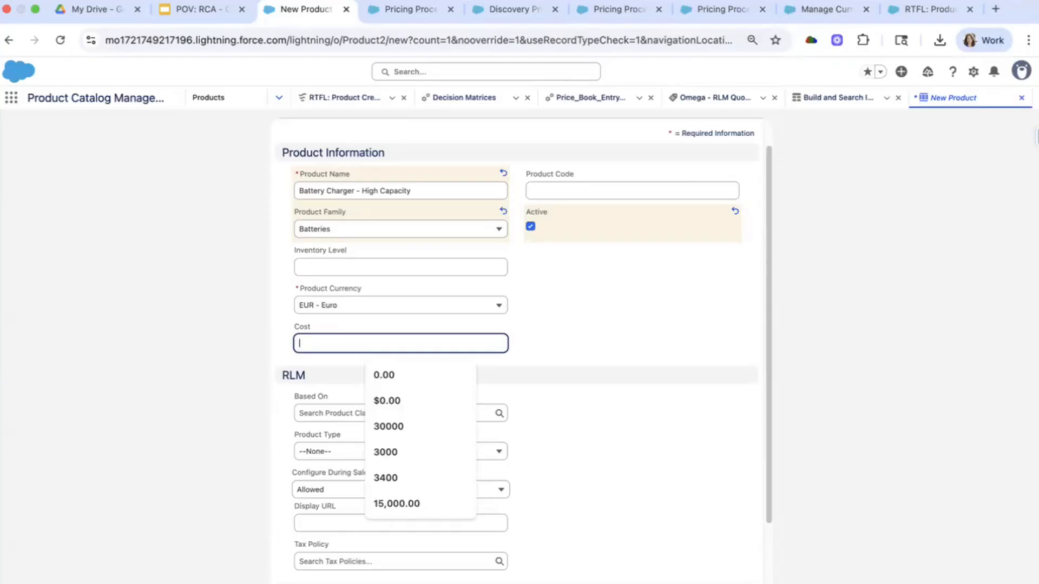
pyautogui.write('1000')
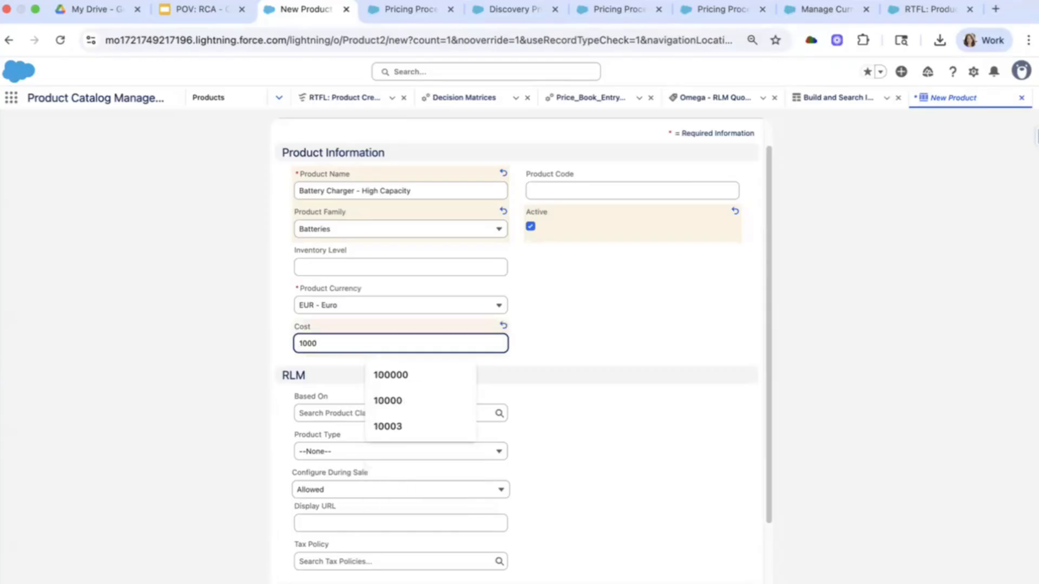
pyautogui.click(688, 445)
pyautogui.scroll(-3, 690, 454)
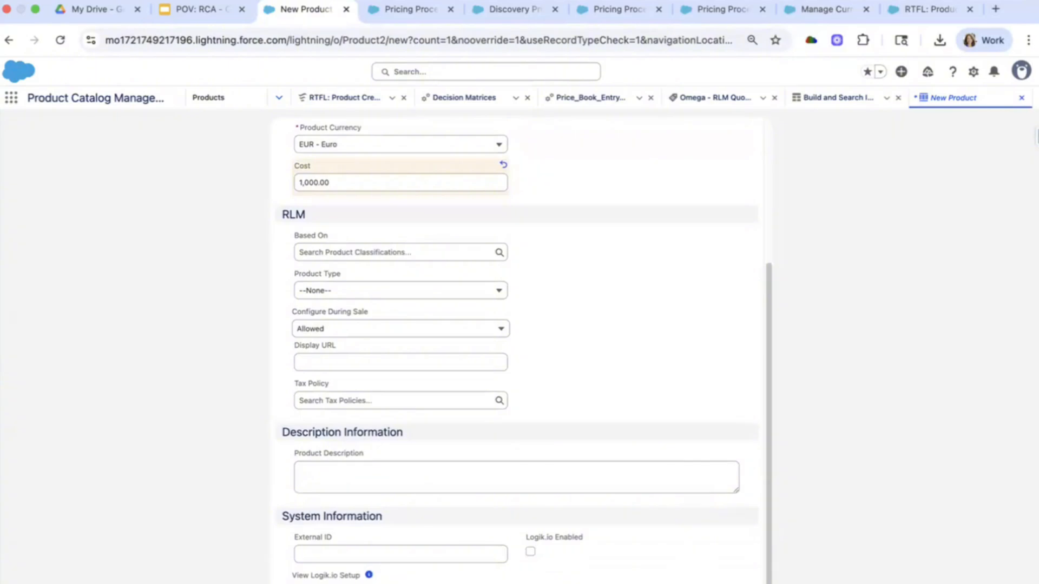
pyautogui.click(552, 582)
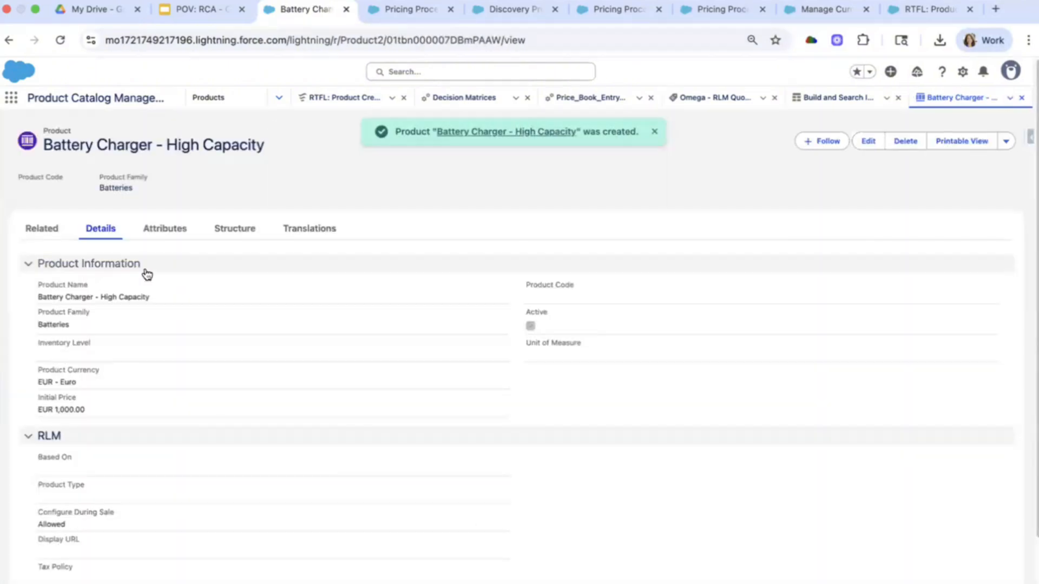
# Step: View all price book entries related to the new product and highlight the EUR list price
pyautogui.click(57, 238)
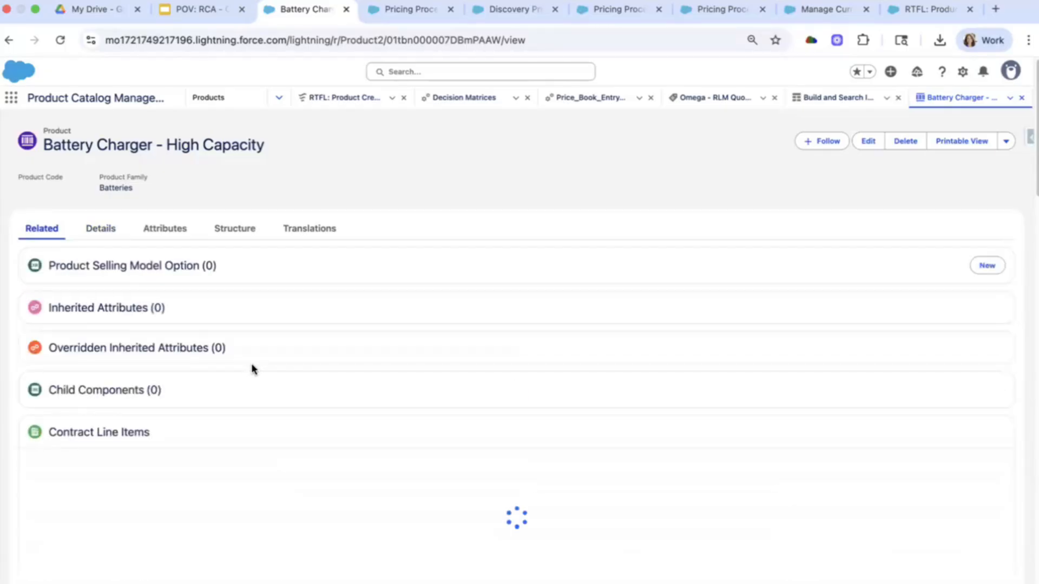
pyautogui.scroll(-2, 243, 370)
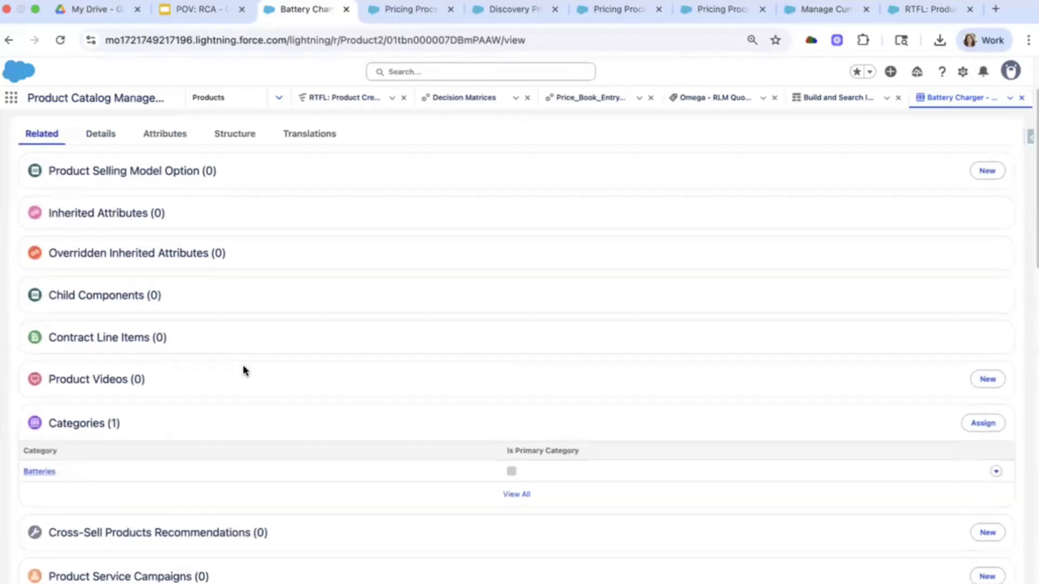
pyautogui.scroll(-5, 243, 370)
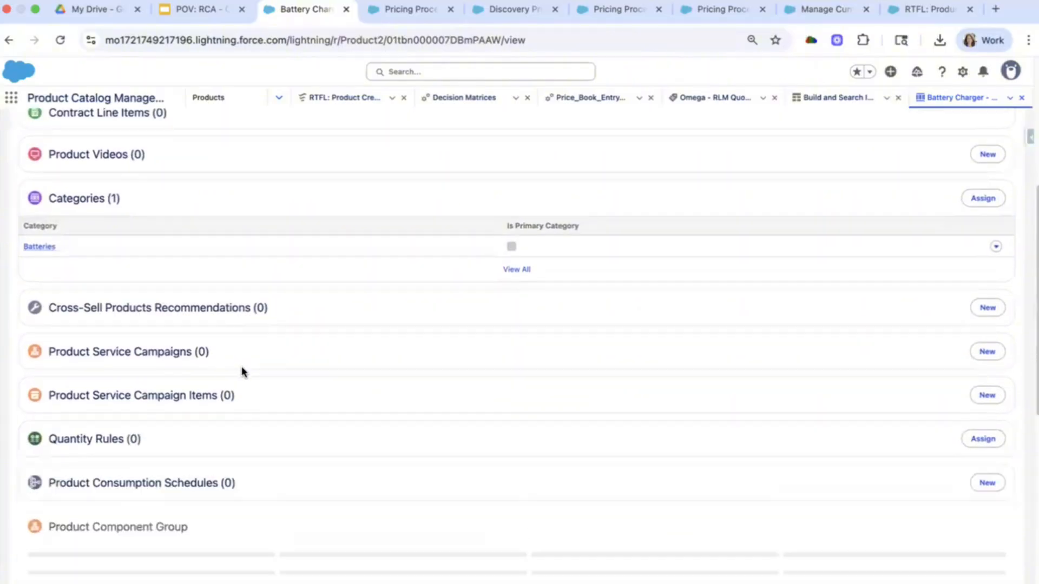
pyautogui.scroll(-4, 242, 371)
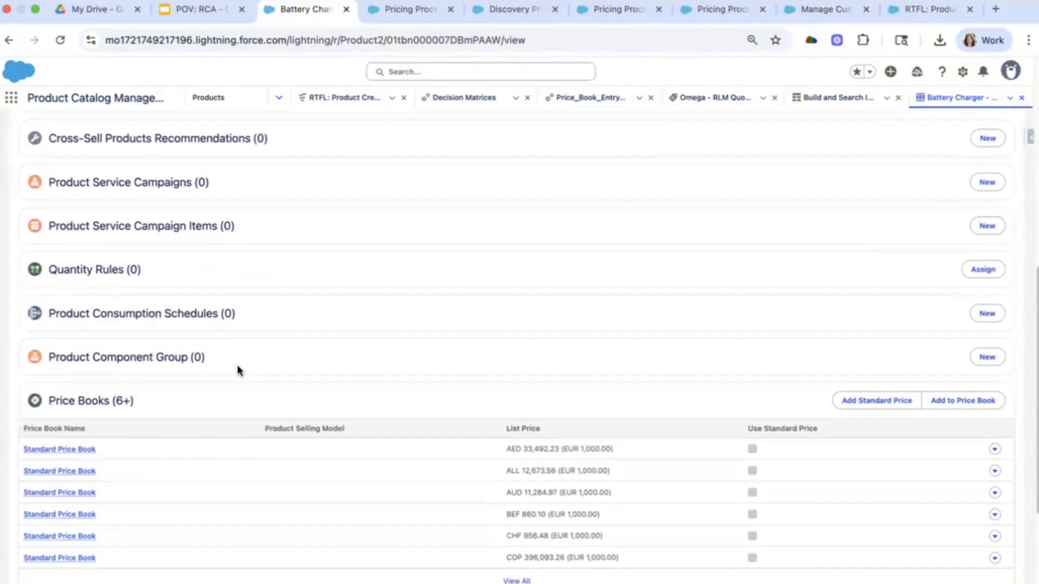
pyautogui.click(515, 580)
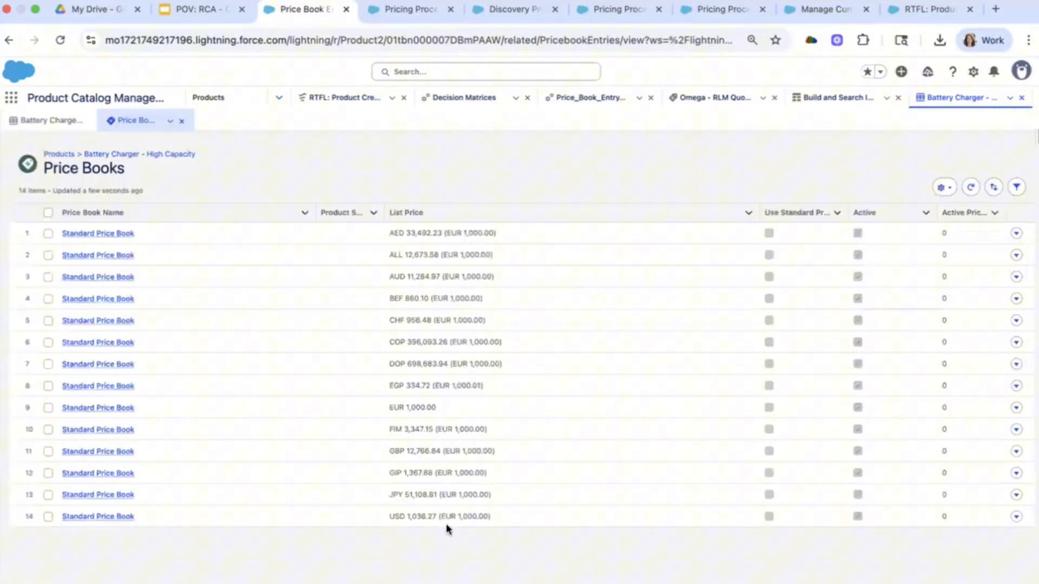
pyautogui.click(458, 414)
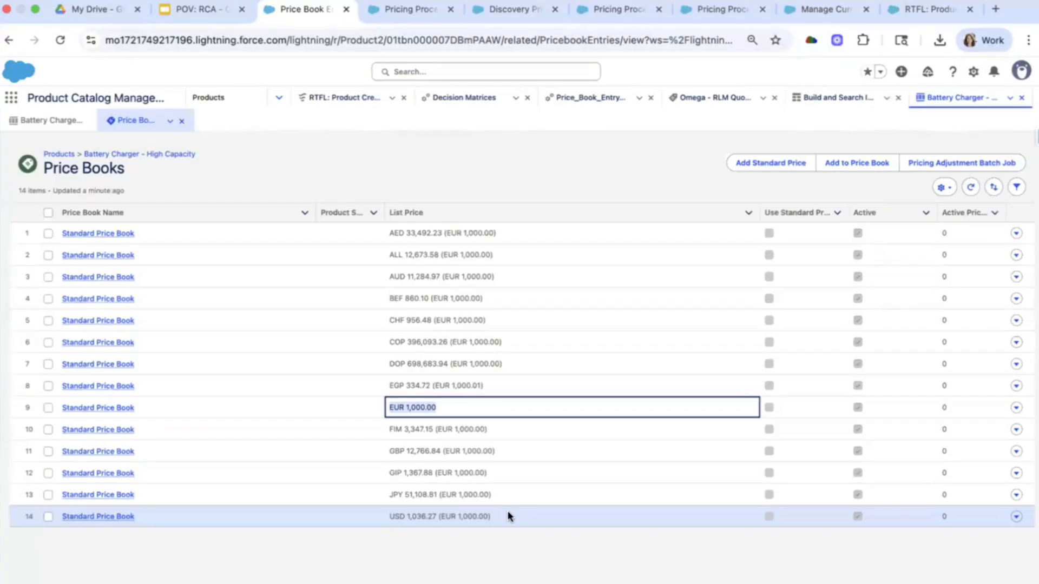
# Step: Review the RTFL: Product Created flow from the pricebook entry creation through the currency loop to its end
pyautogui.click(927, 9)
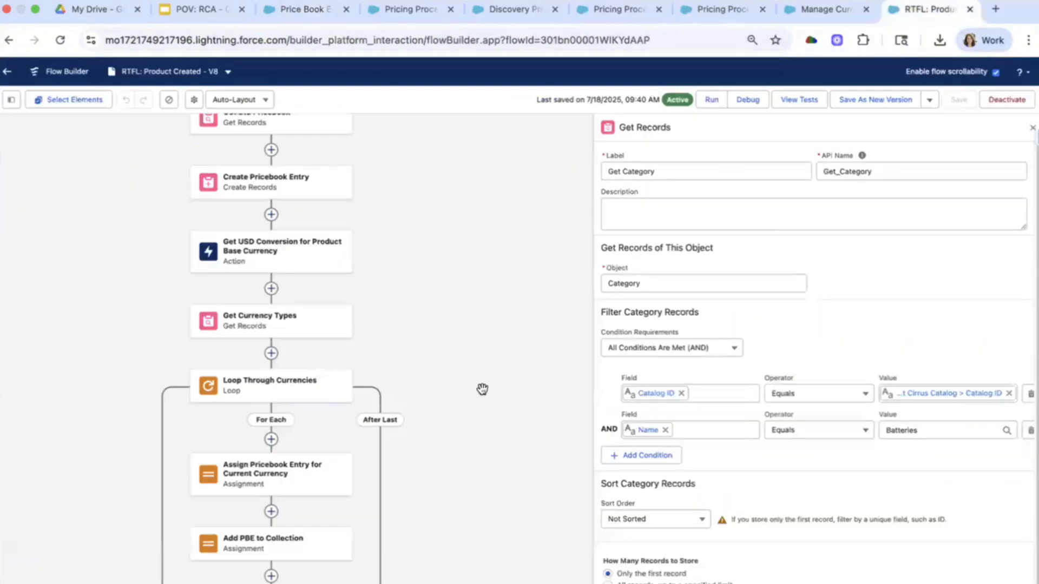
pyautogui.moveTo(476, 388); pyautogui.dragTo(480, 335)
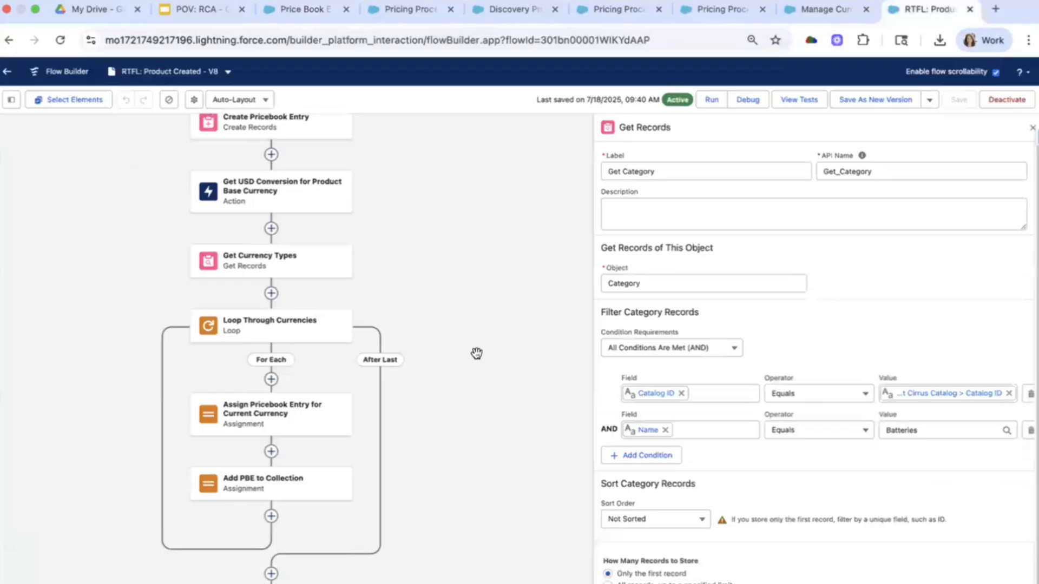
pyautogui.scroll(-1, 490, 392)
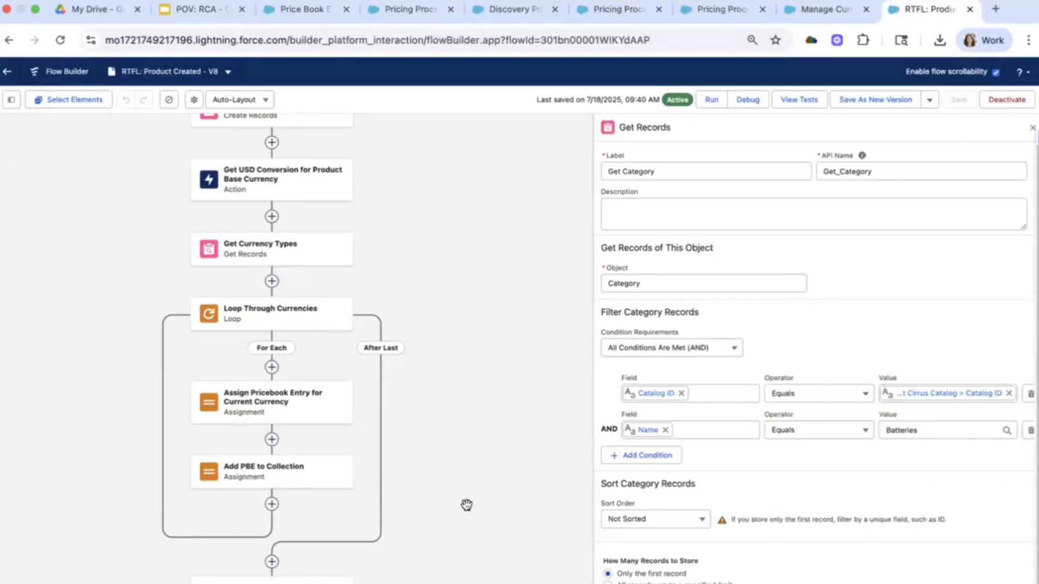
pyautogui.scroll(-10, 494, 460)
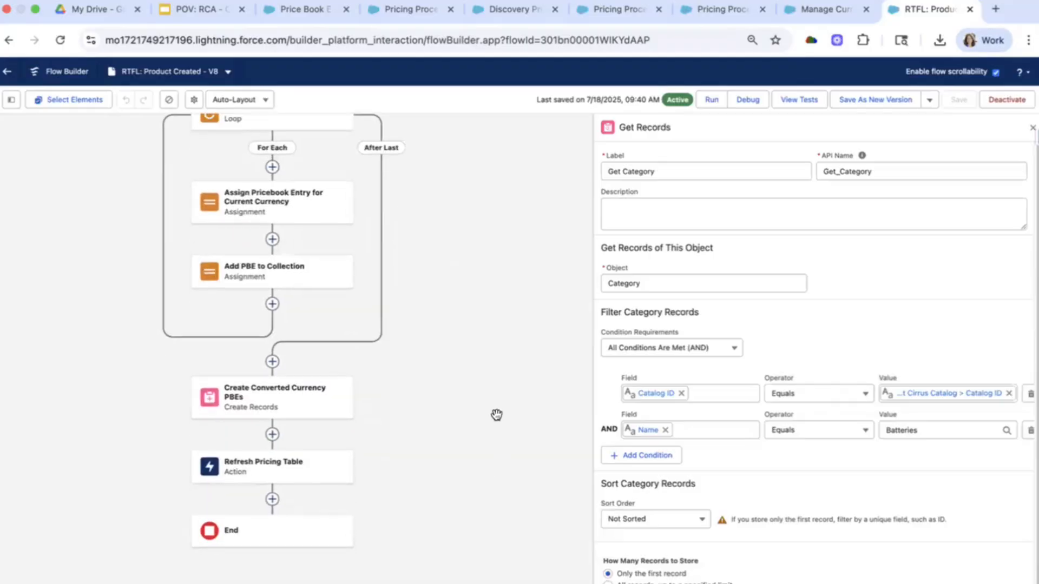
pyautogui.scroll(-4, 471, 422)
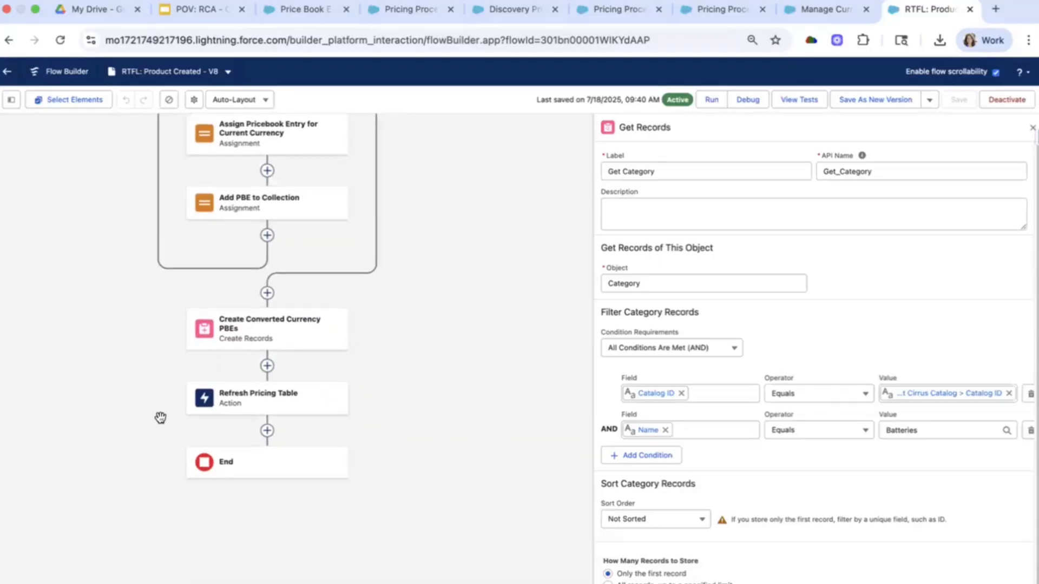
# Step: Inspect the Refresh Pricing Table action in the flow, checking its Decision Table API Name and Is Incremental inputs
pyautogui.click(303, 412)
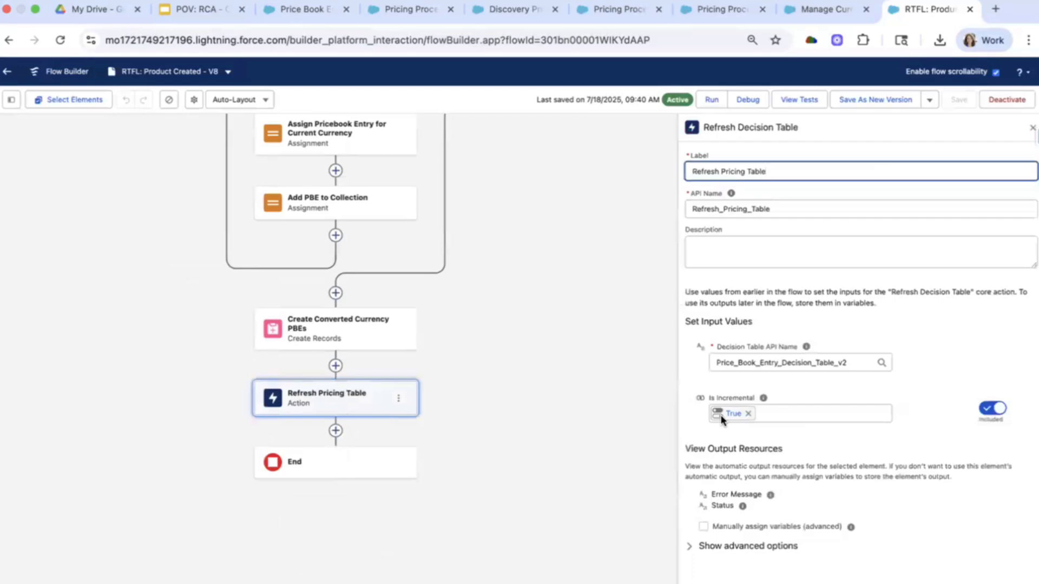
pyautogui.click(720, 362)
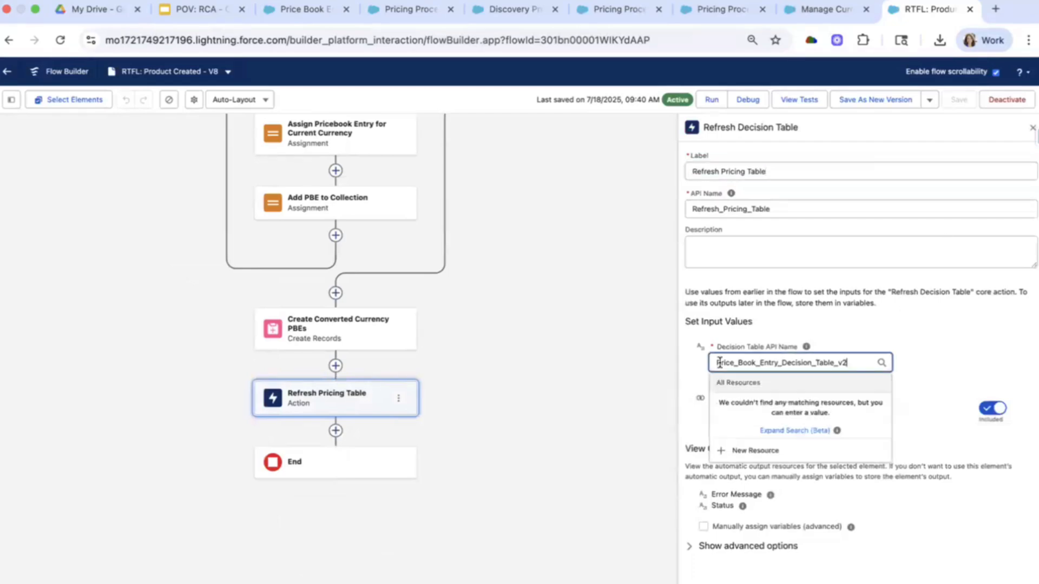
pyautogui.doubleClick(719, 362)
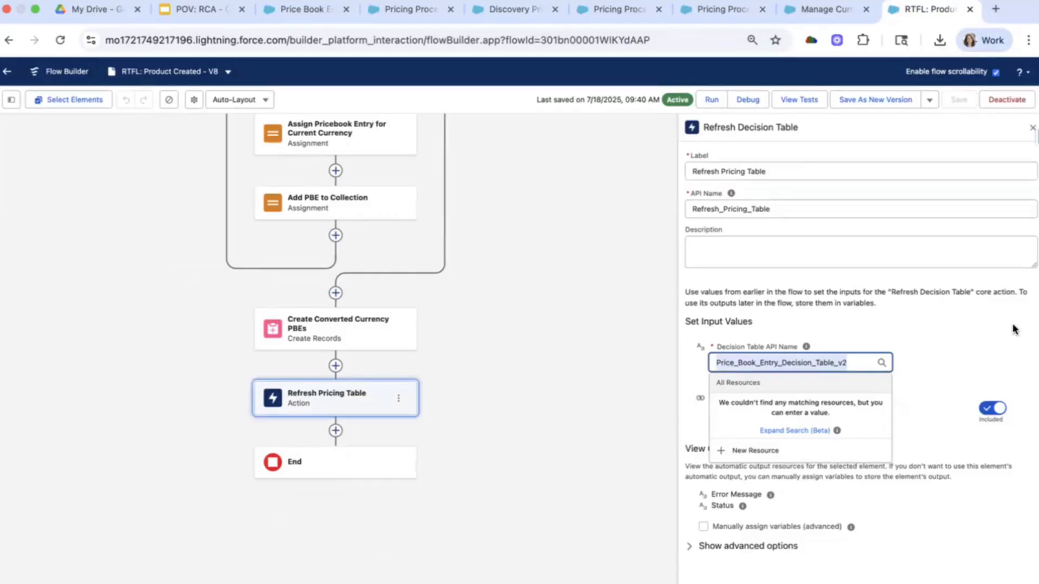
pyautogui.click(962, 348)
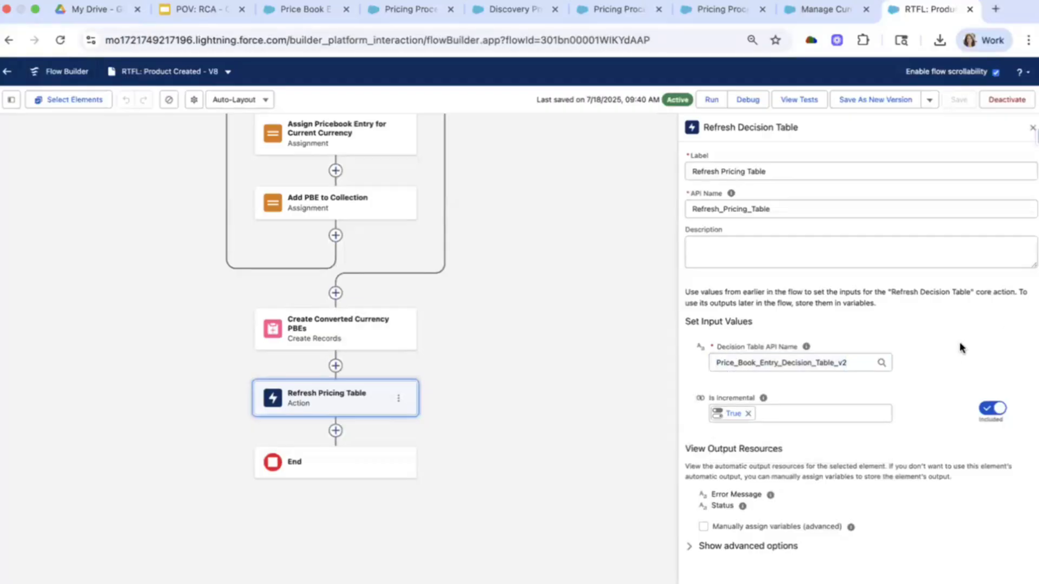